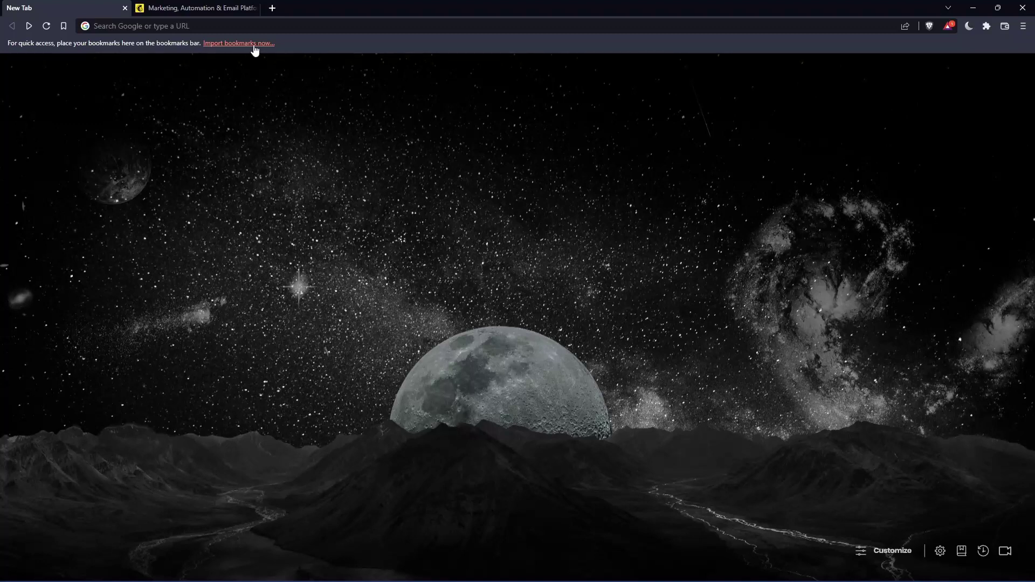
Enter mailchimp.com and switch to the already open Mailchimp tab
left_click(218, 30)
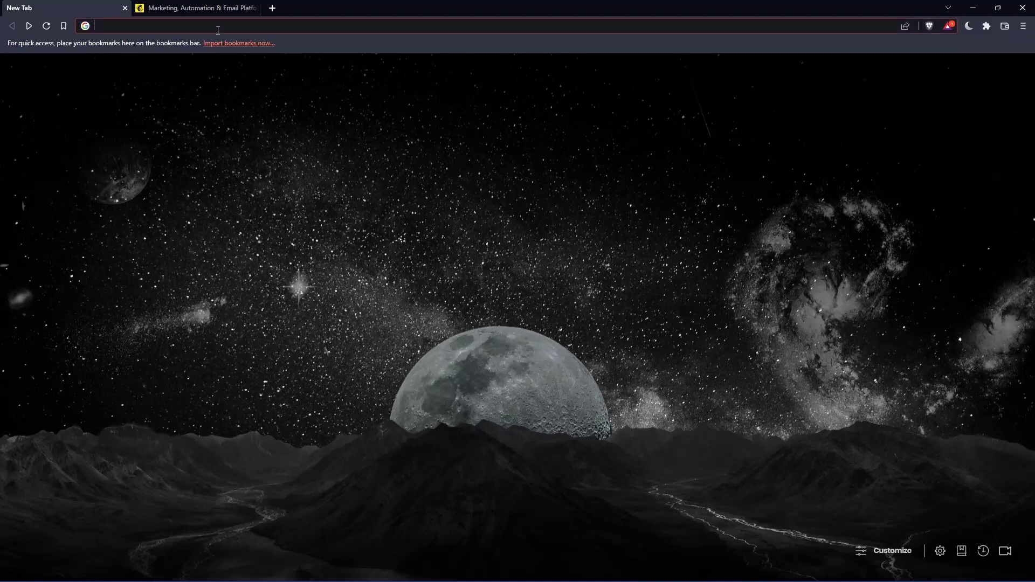
type("mailchi")
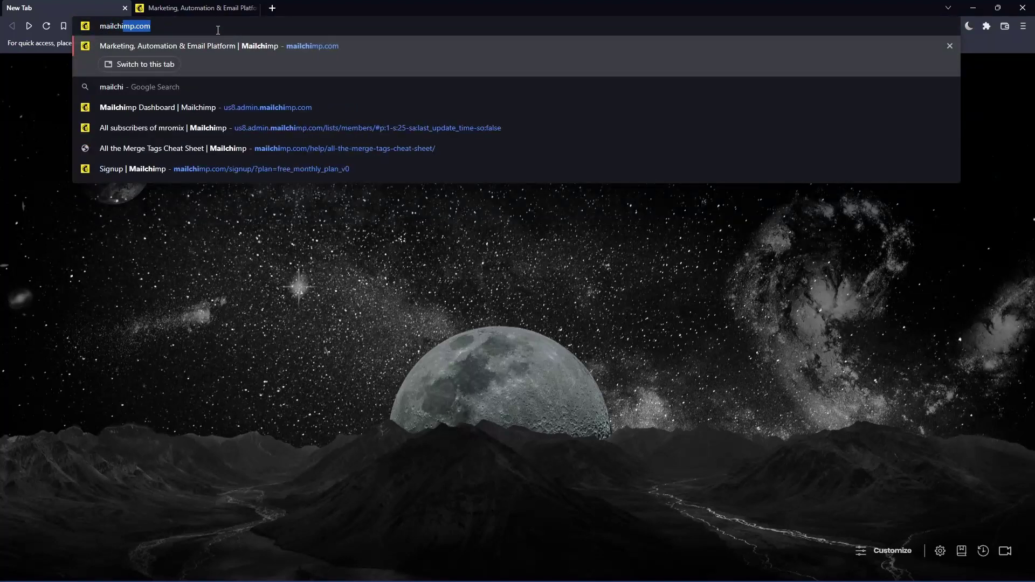
type("mp.com")
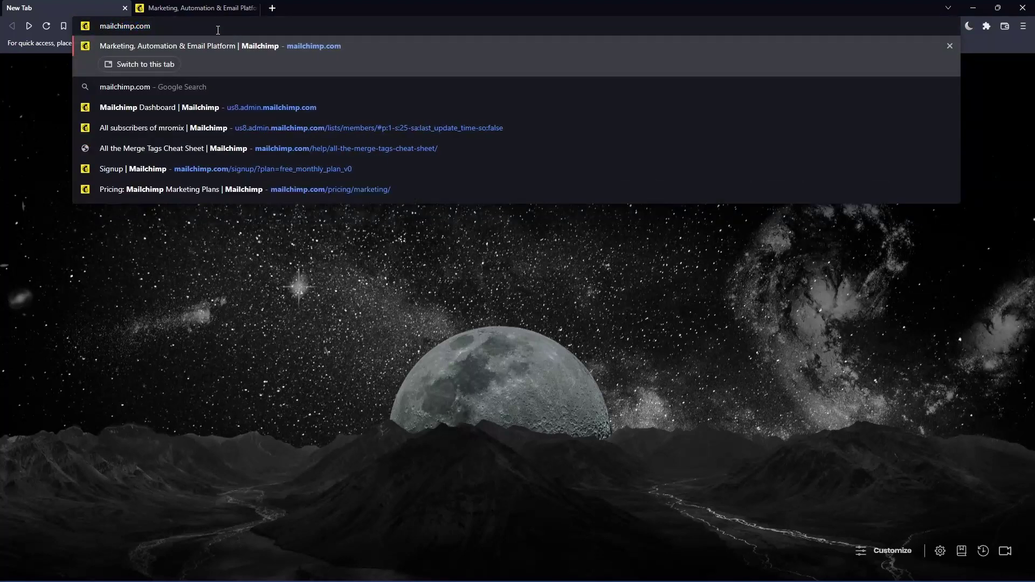
left_click(199, 6)
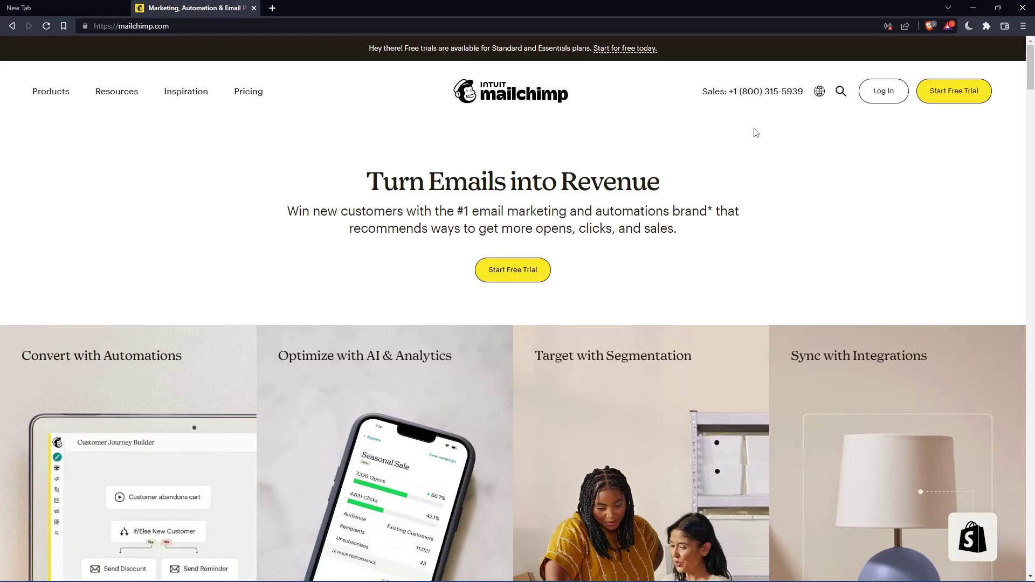
Peek at the login page, return to the homepage, and open the full pricing plans page
left_click(882, 95)
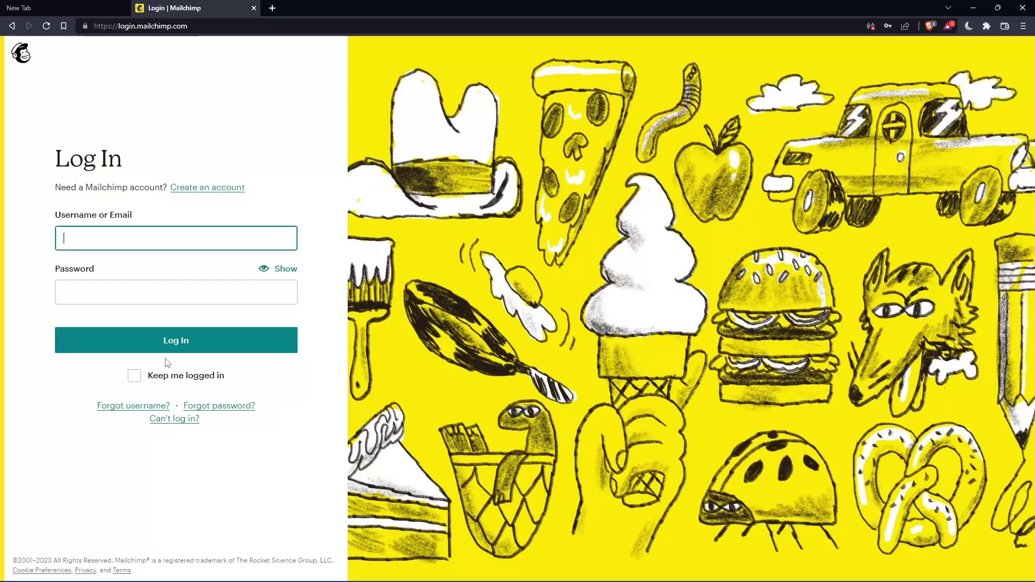
key("alt+Left")
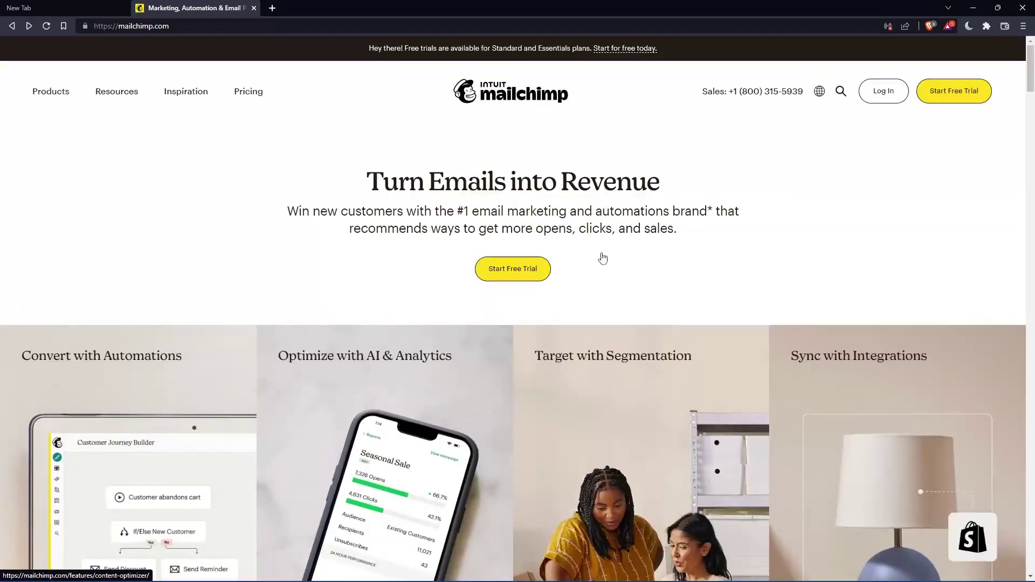
scroll(604, 257, "down", 15)
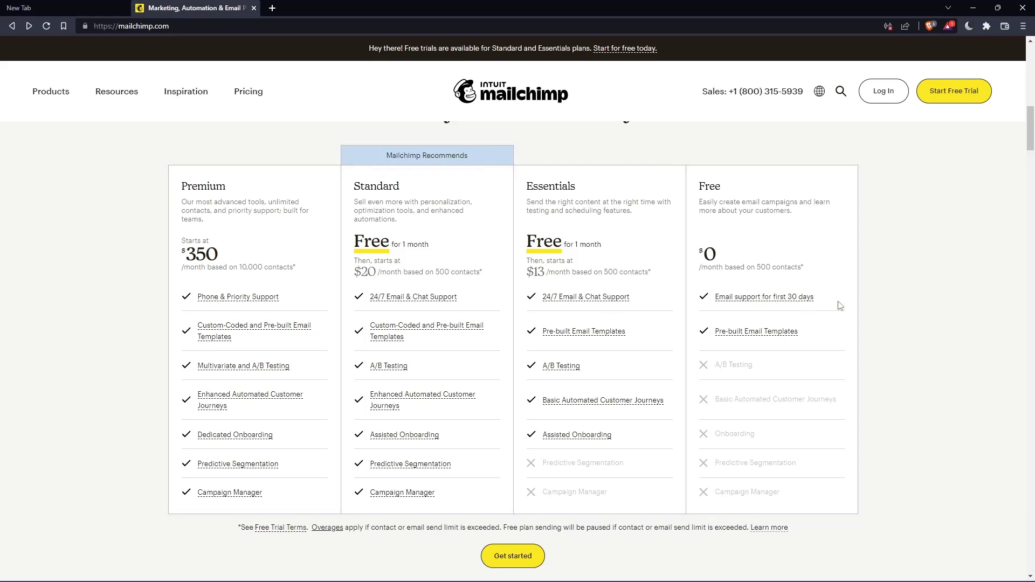
left_click(770, 213)
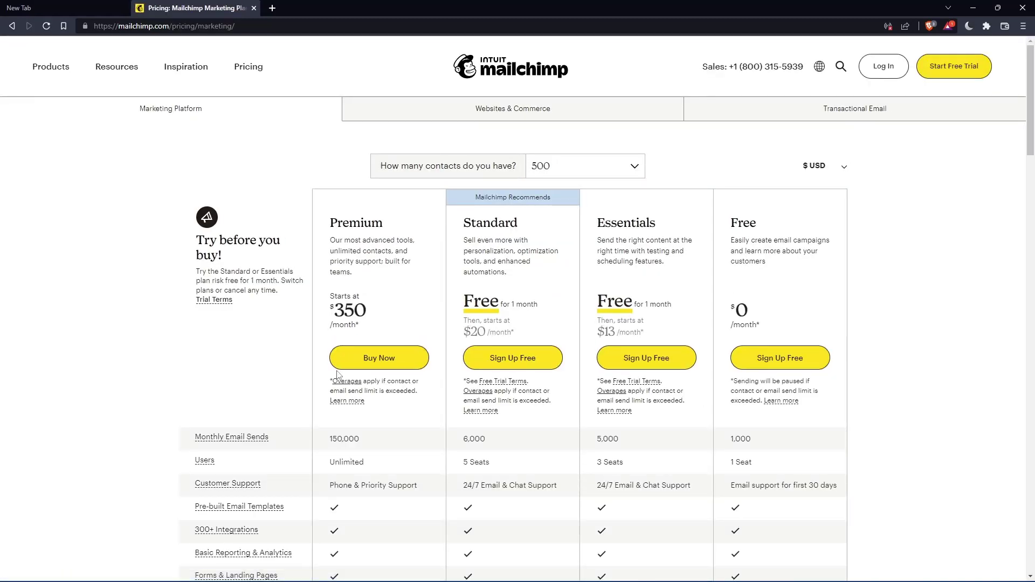
Start the Free plan sign-up and begin entering the sign-up email address
left_click(789, 359)
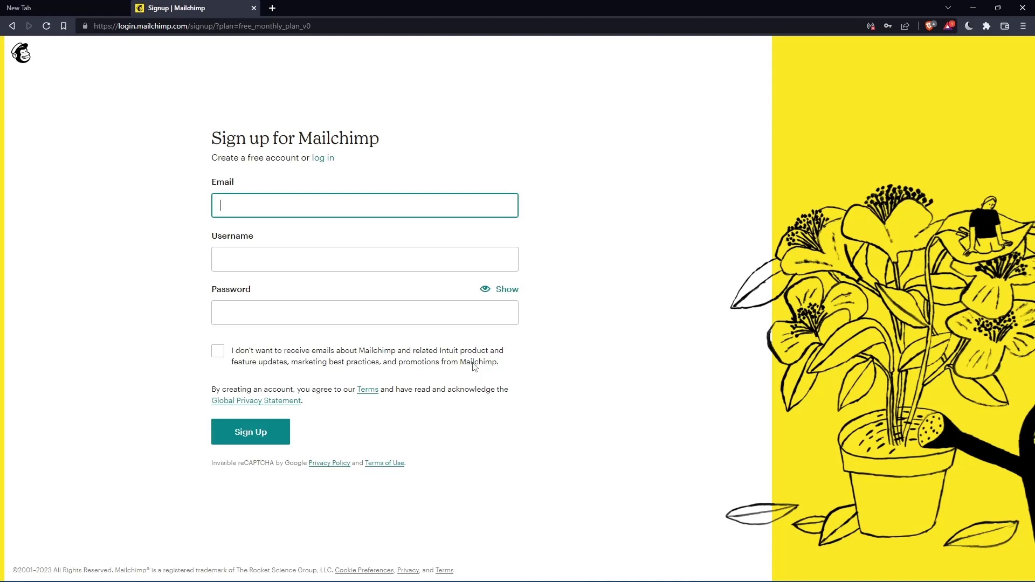
left_click(355, 210)
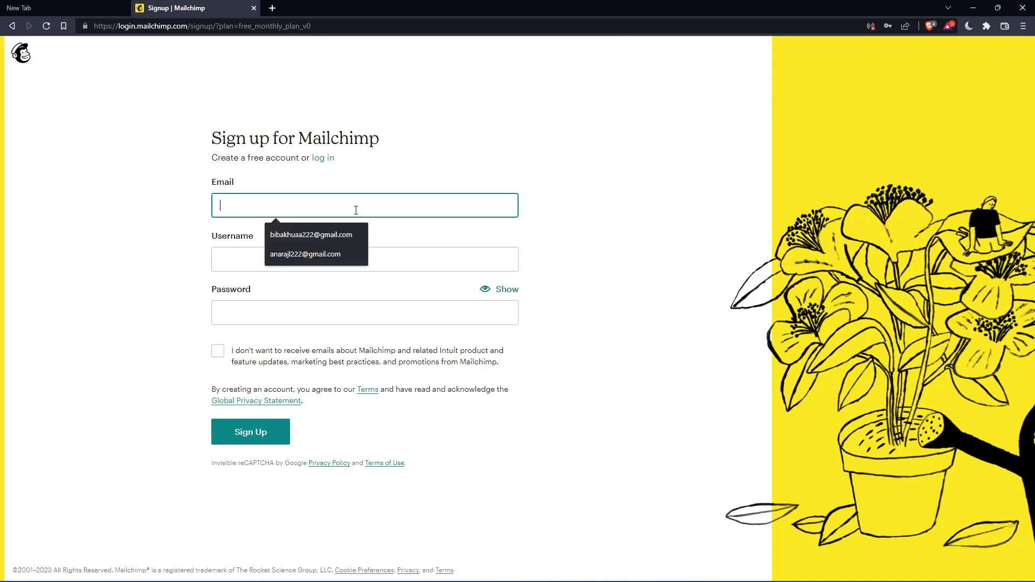
left_click(586, 179)
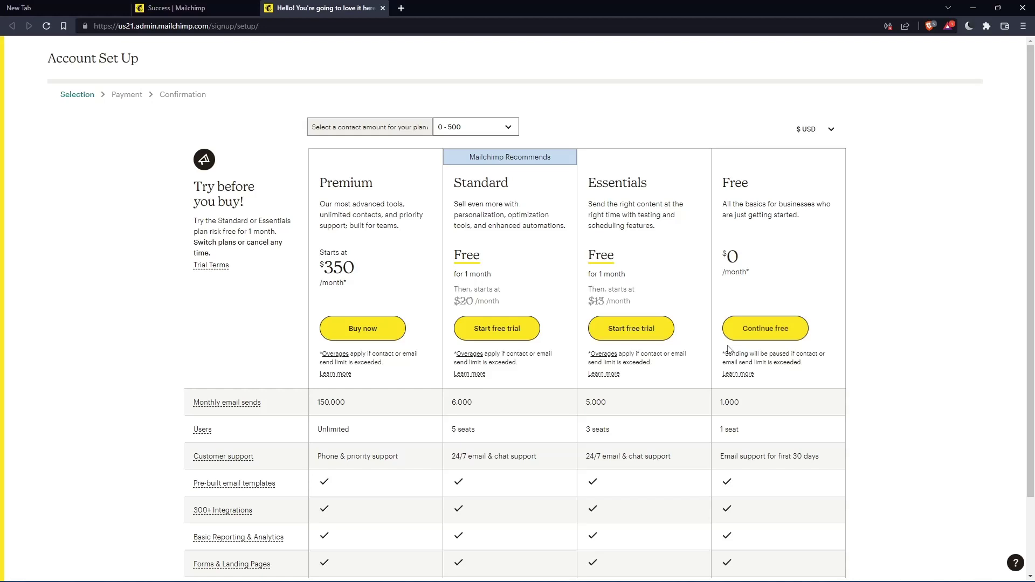
Stay on the Free plan and submit first, last and business name using saved entries
left_click(778, 332)
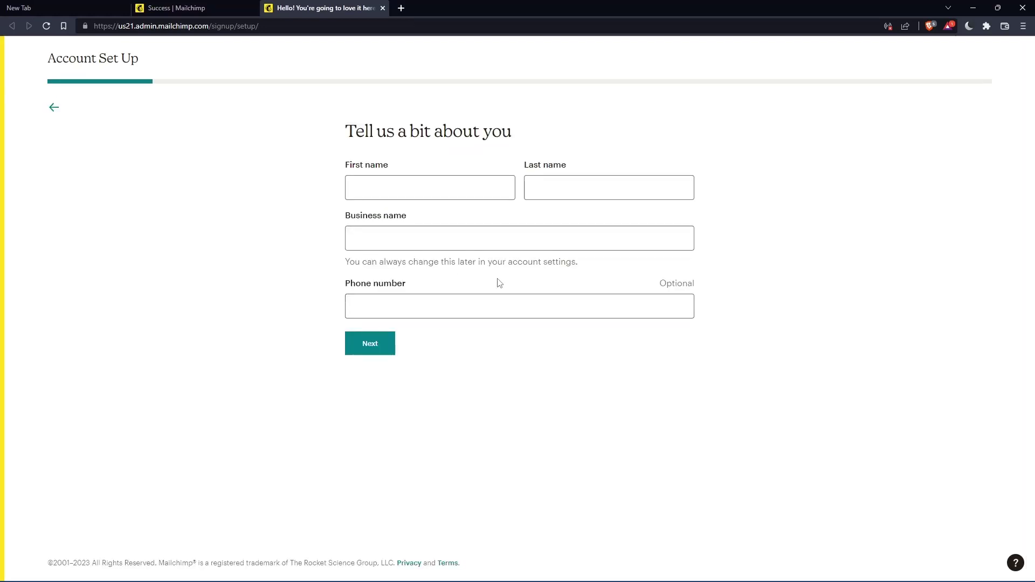
left_click(438, 185)
left_click(571, 193)
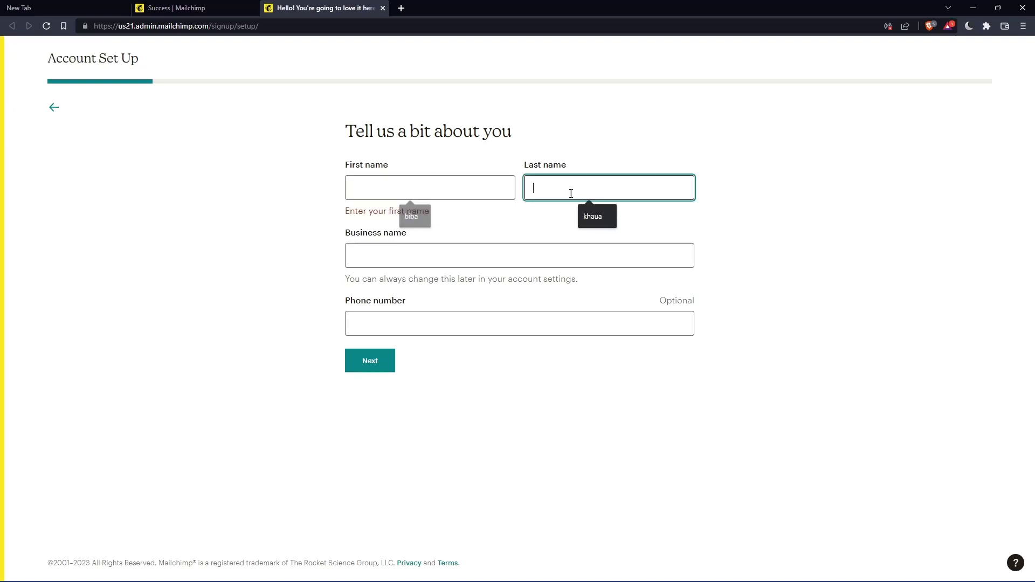
left_click(511, 189)
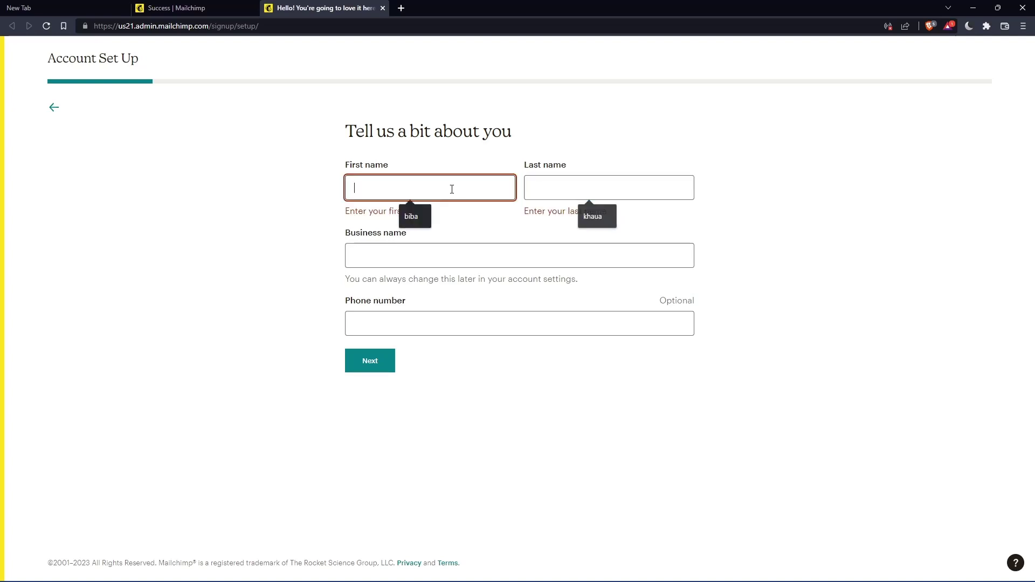
left_click(434, 223)
left_click(589, 191)
left_click(594, 215)
left_click(432, 240)
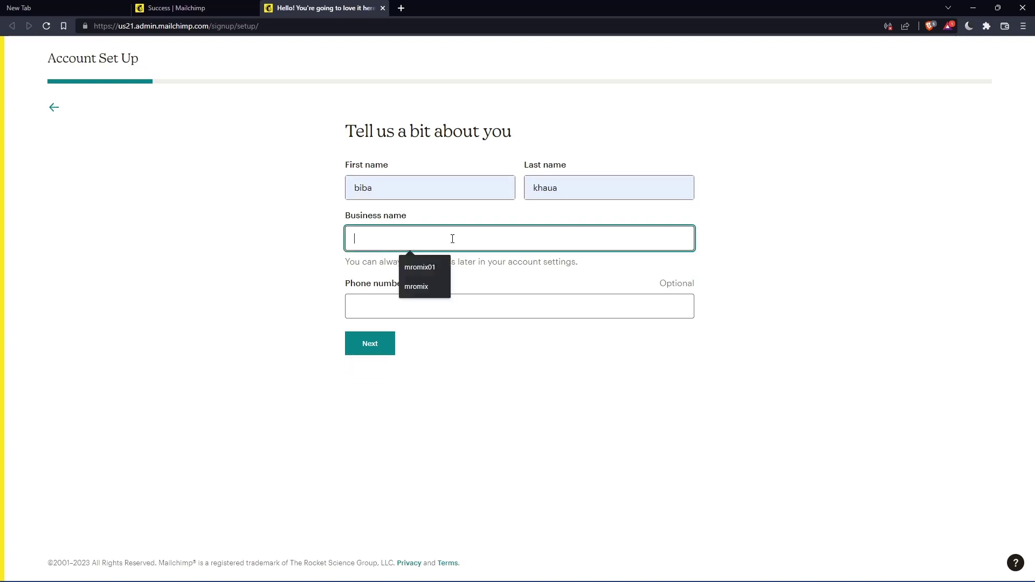
left_click(426, 267)
key("BackSpace")
key("BackSpace")
type("01")
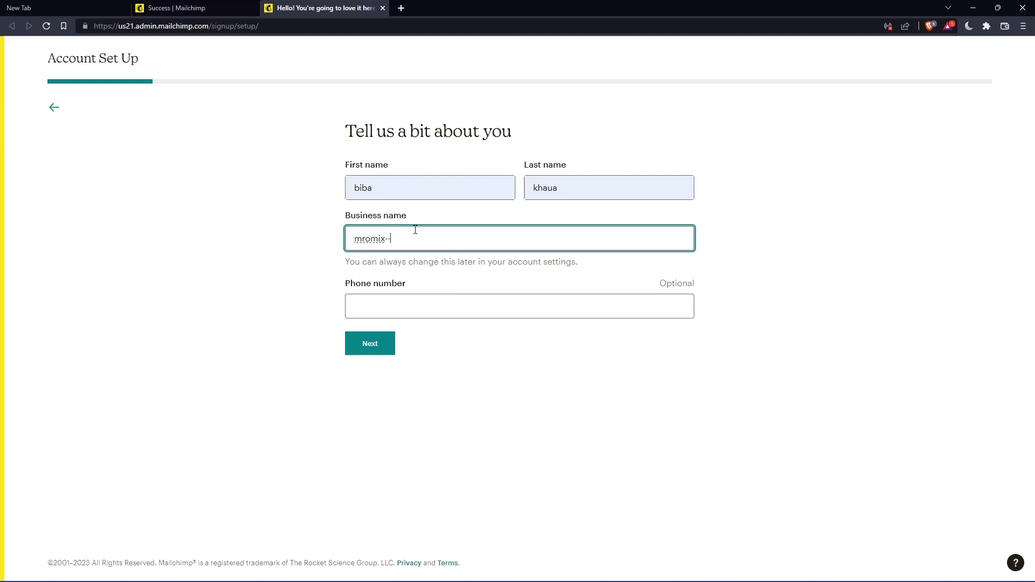
key("BackSpace")
key("BackSpace")
type("0")
left_click(380, 342)
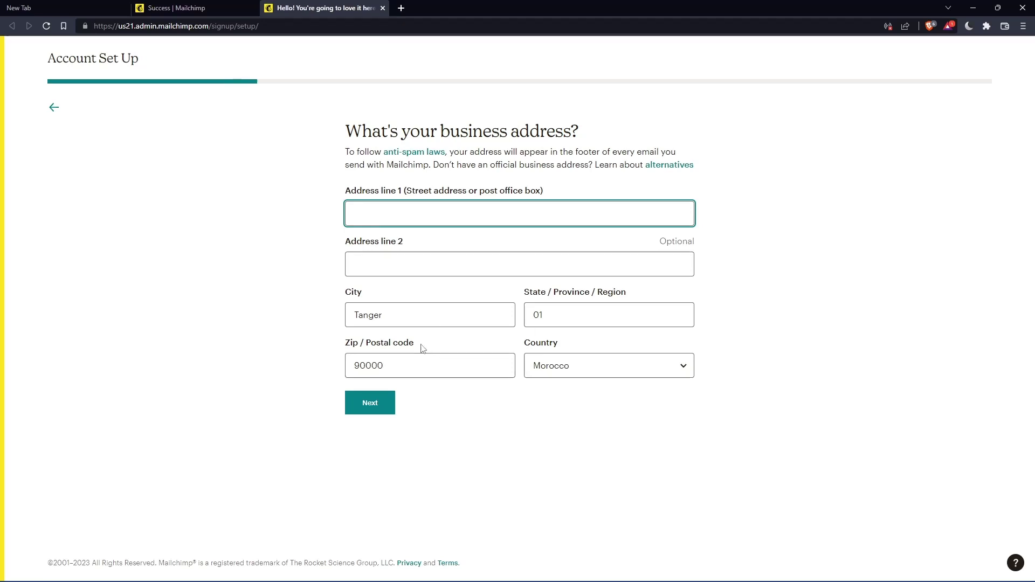
Autofill the business address from a saved address and submit it
type("--")
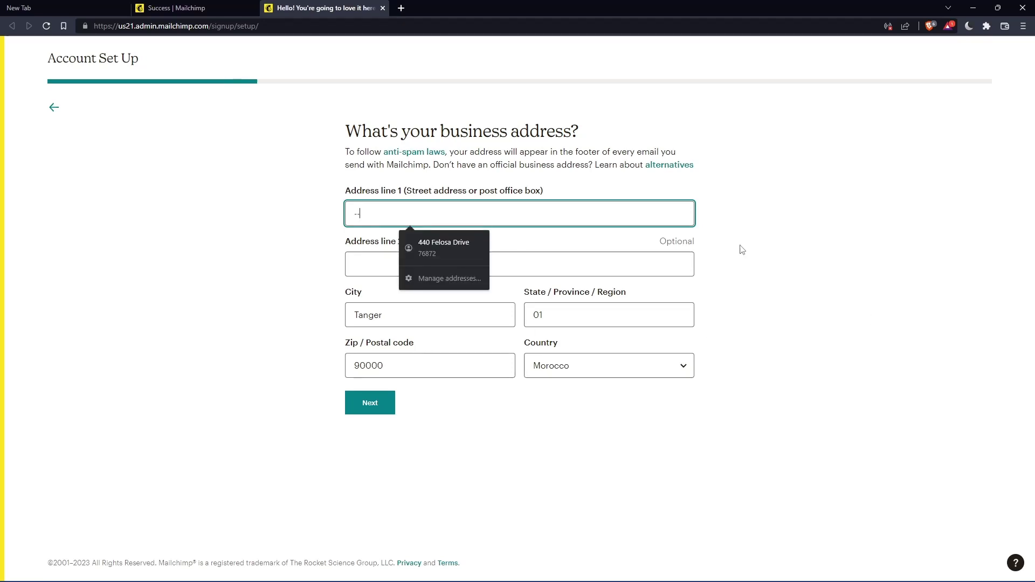
left_click(431, 246)
left_click(360, 399)
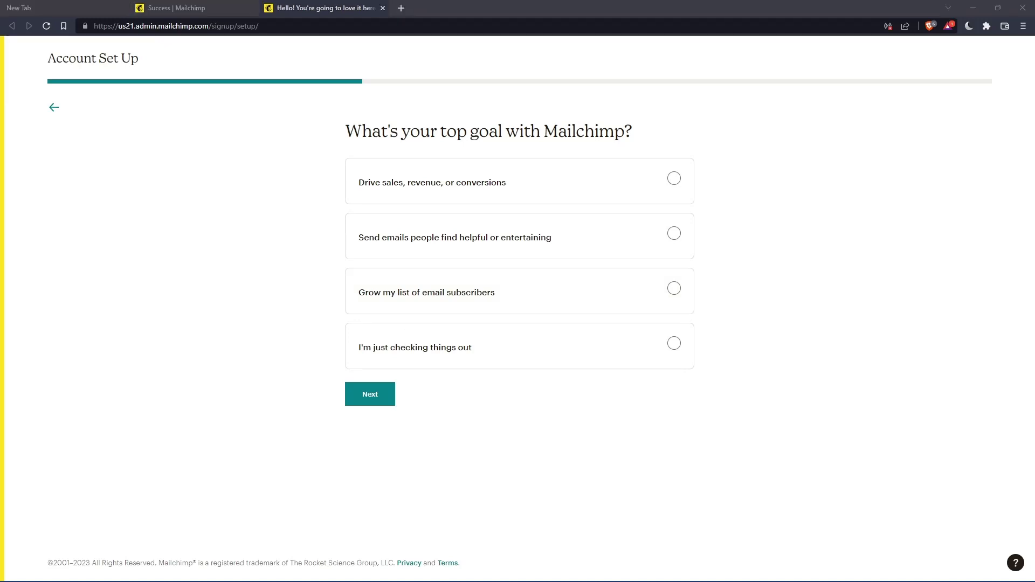
Answer 'I'm just checking things out', skip subscriber count and brand import, and finish set-up
left_click(359, 399)
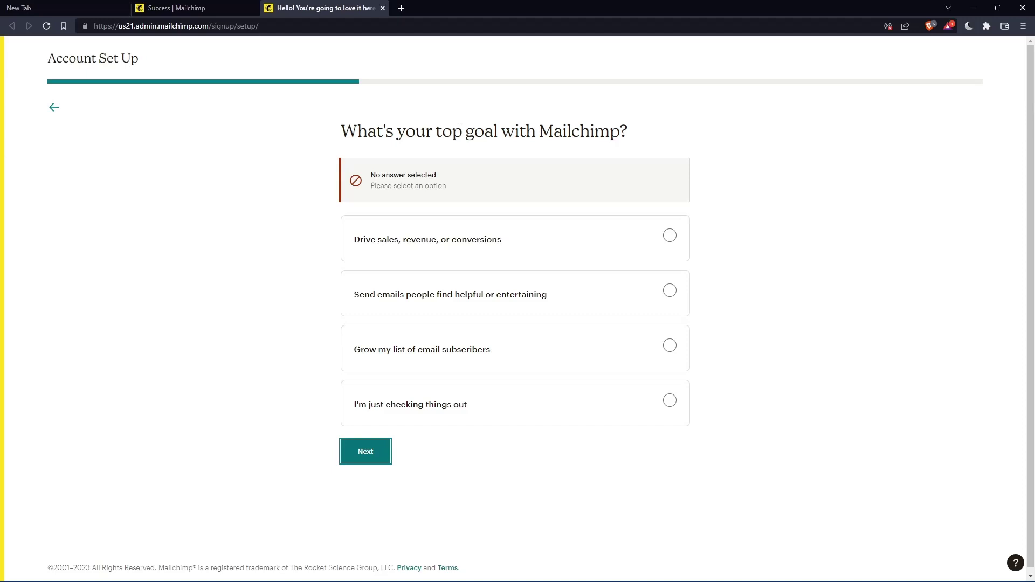
left_click(564, 425)
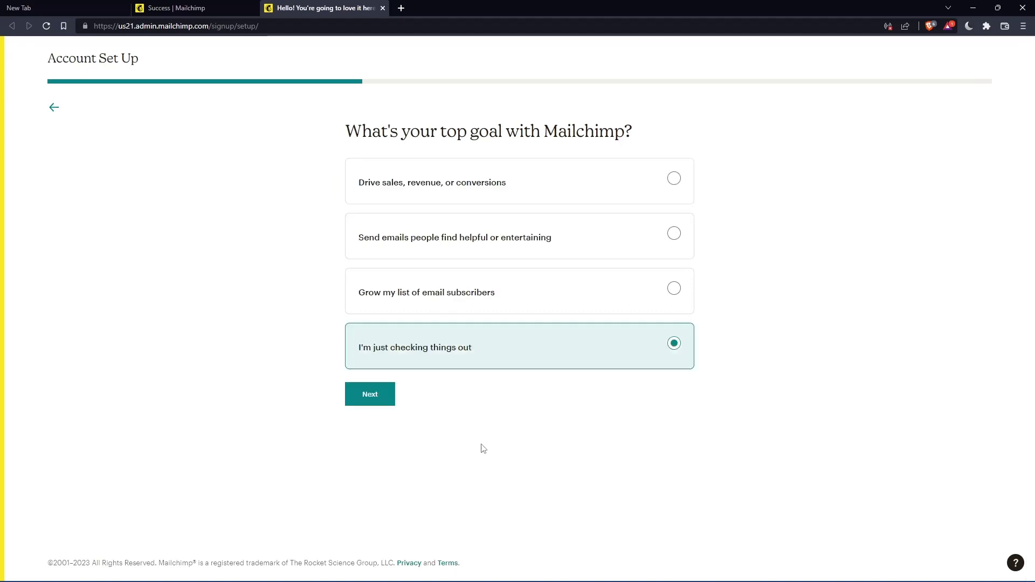
left_click(379, 391)
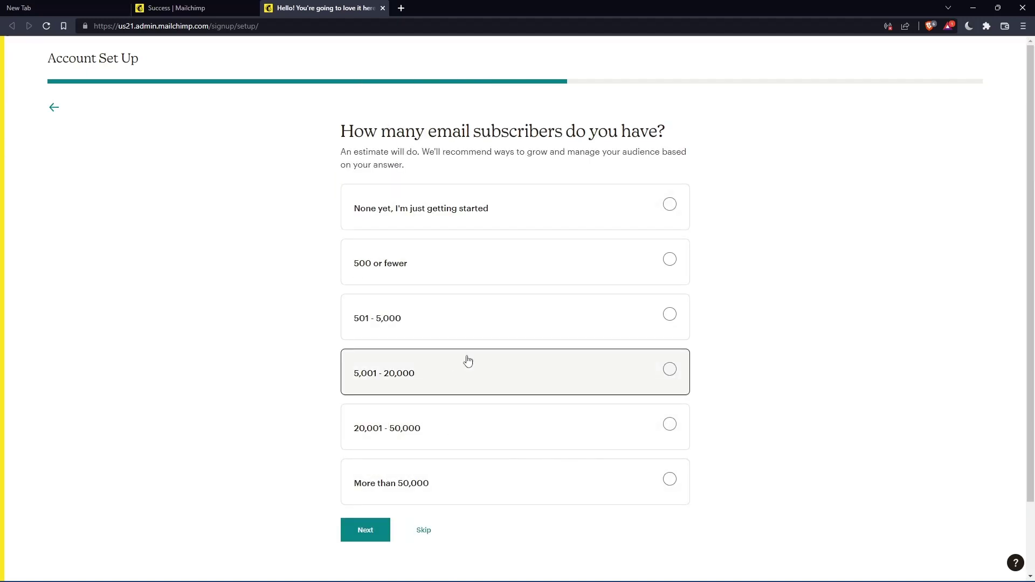
left_click(425, 531)
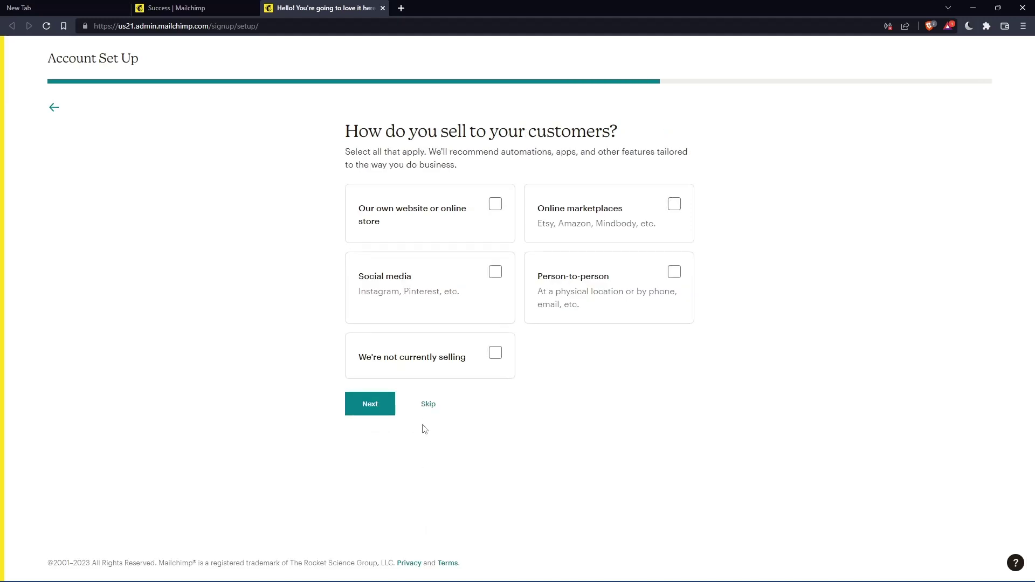
left_click(427, 302)
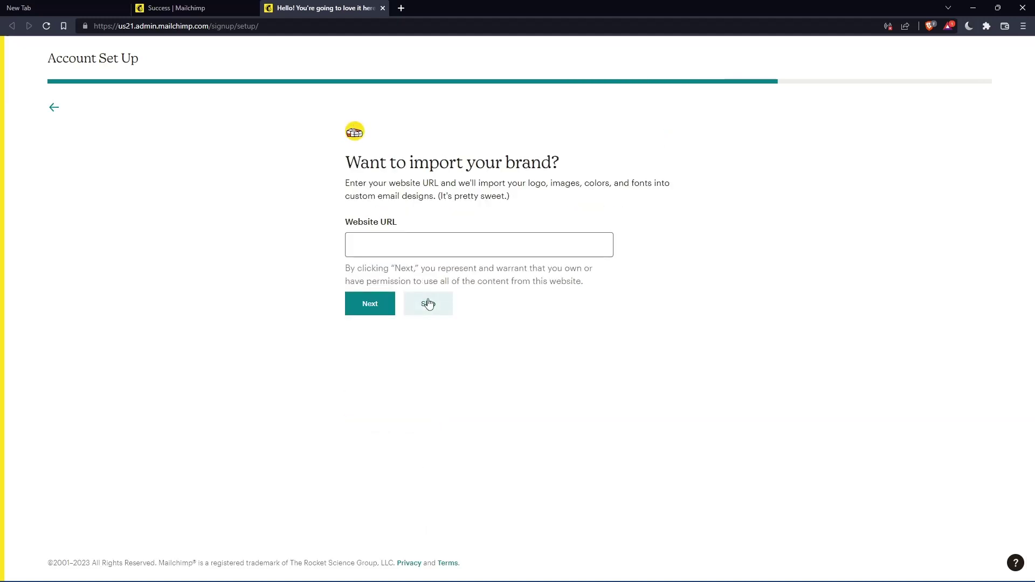
left_click(376, 360)
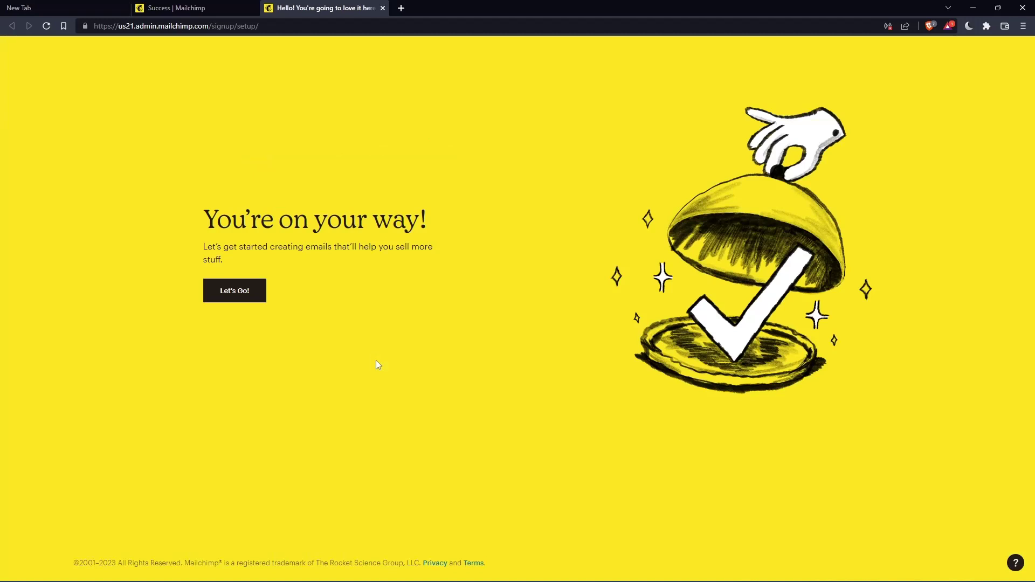
left_click(244, 288)
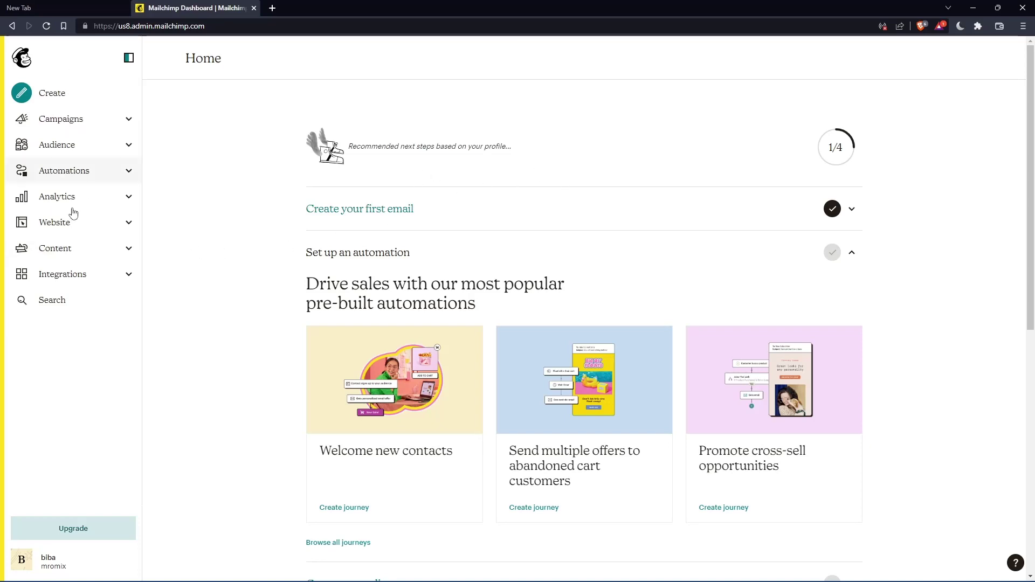
Browse Creative Assistant and My files, then show All campaigns
left_click(89, 256)
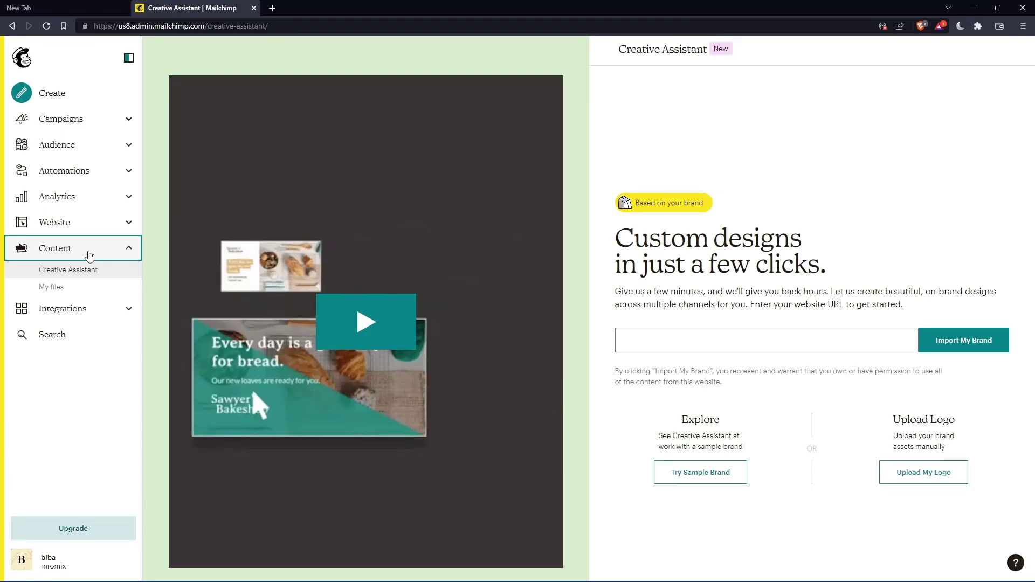
left_click(86, 286)
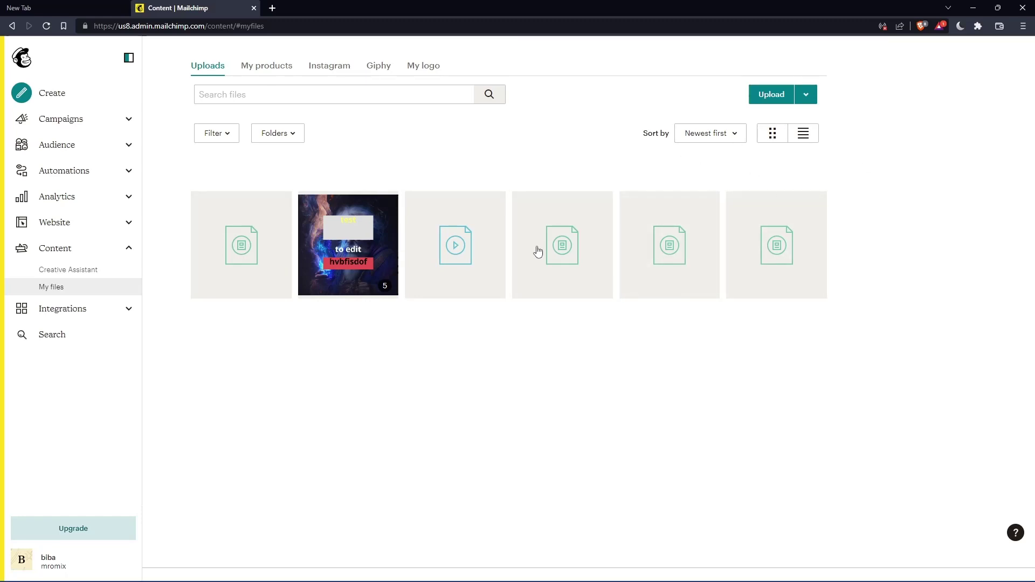
left_click(51, 119)
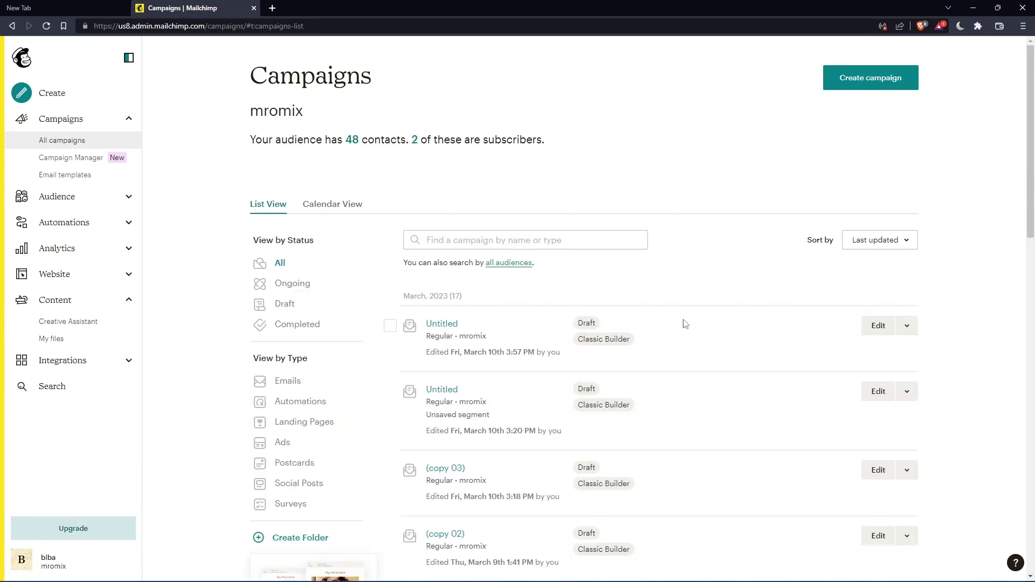
Edit the first Untitled draft and open its email content in the builder
left_click(876, 326)
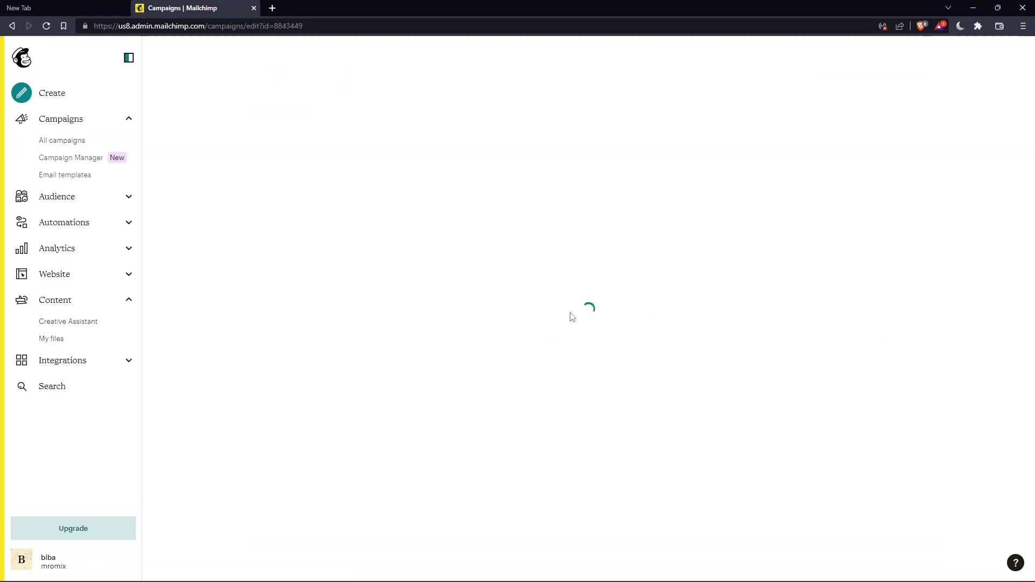
left_click(863, 342)
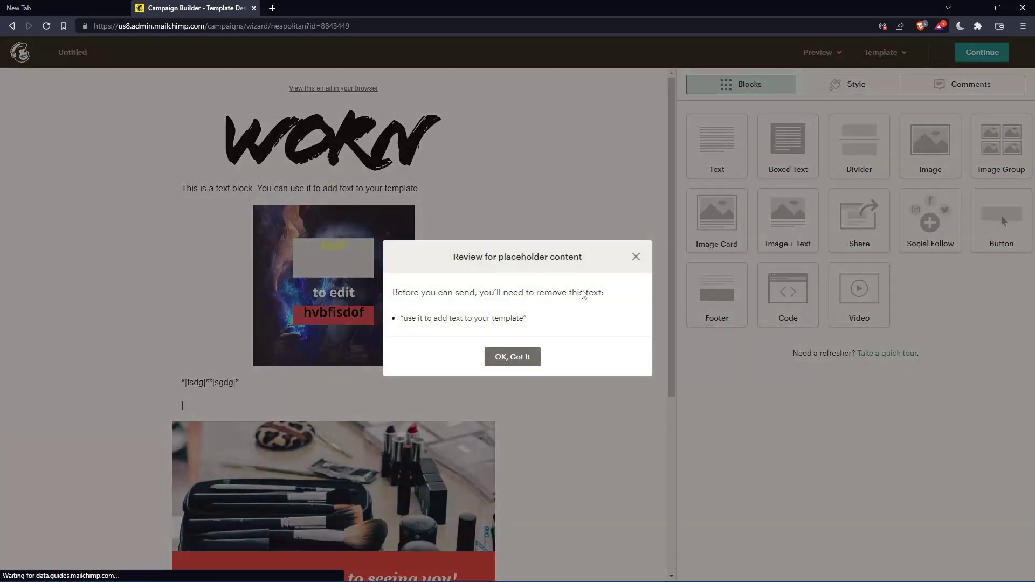
Drop a Text block under the logo, clear its text, and insert the *|MC:TOC|* merge tag
left_click(512, 357)
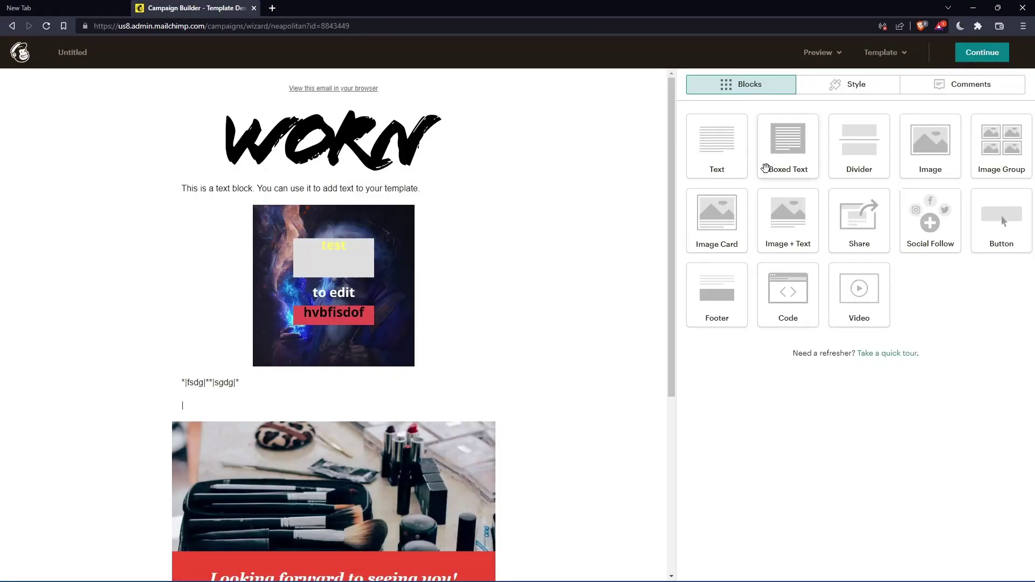
left_click_drag(722, 161, 297, 193)
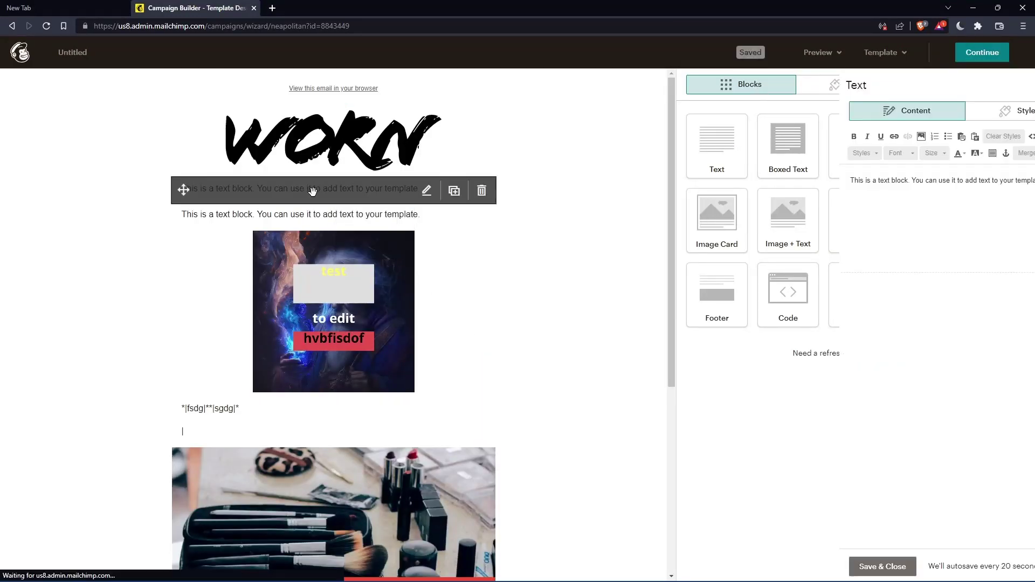
key("BackSpace")
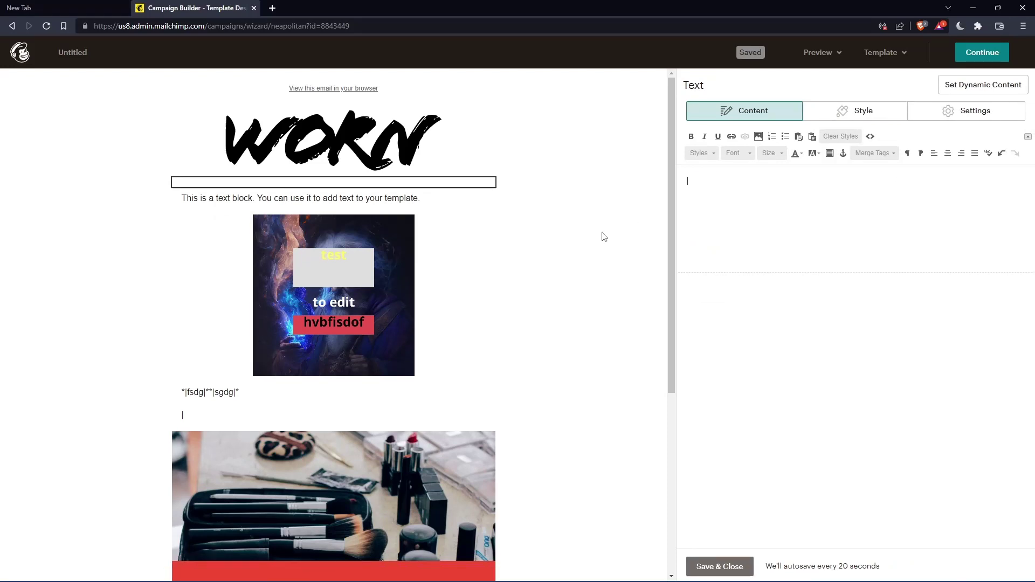
left_click(862, 159)
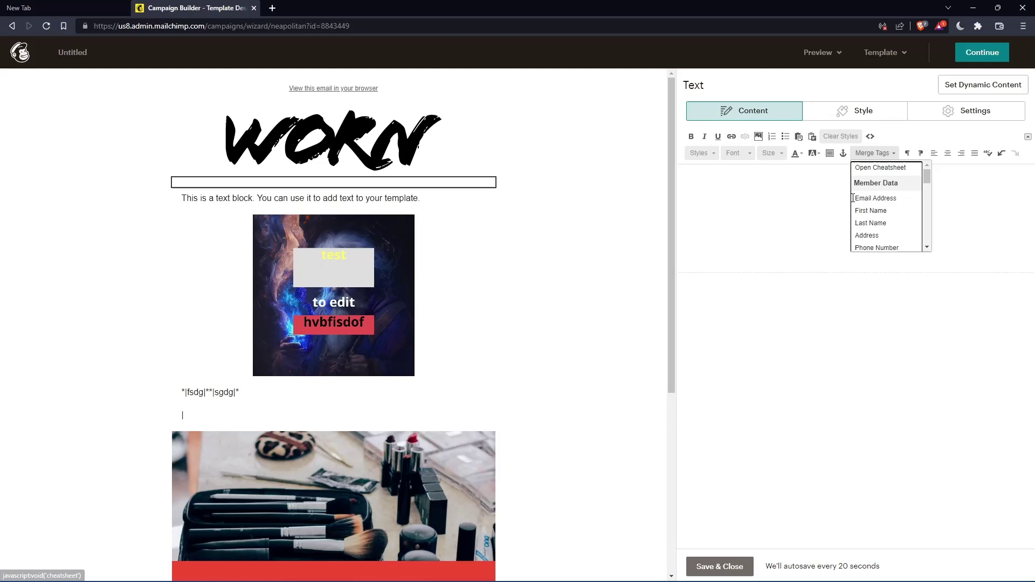
scroll(888, 211, "down", 3)
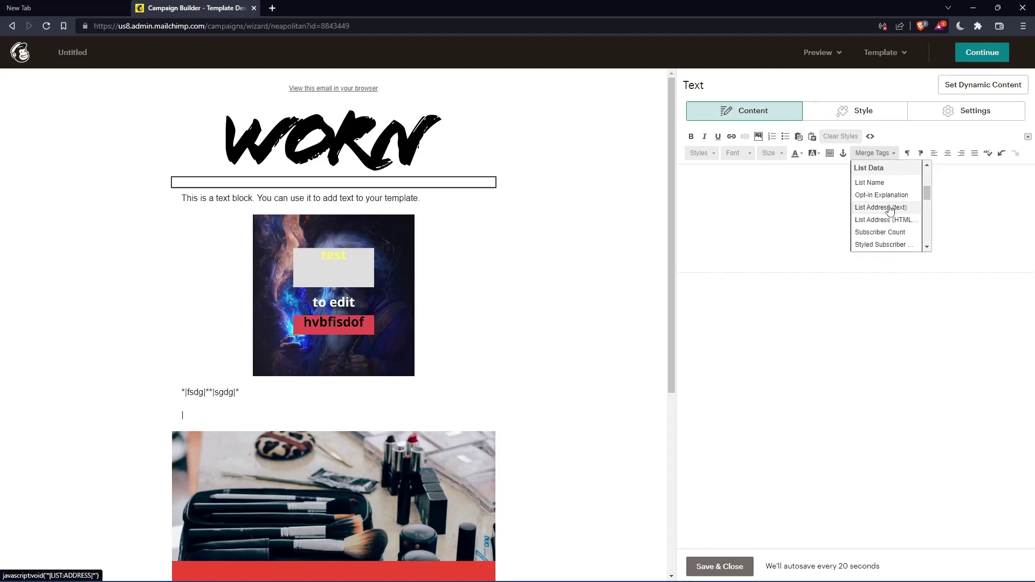
scroll(890, 210, "down", 5)
scroll(890, 211, "up", 1)
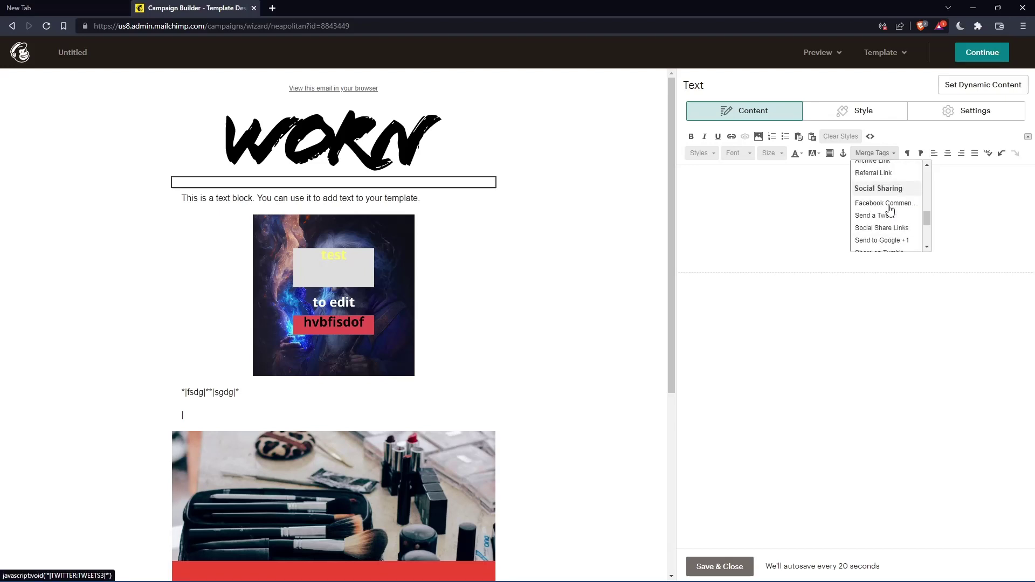
scroll(889, 210, "down", 4)
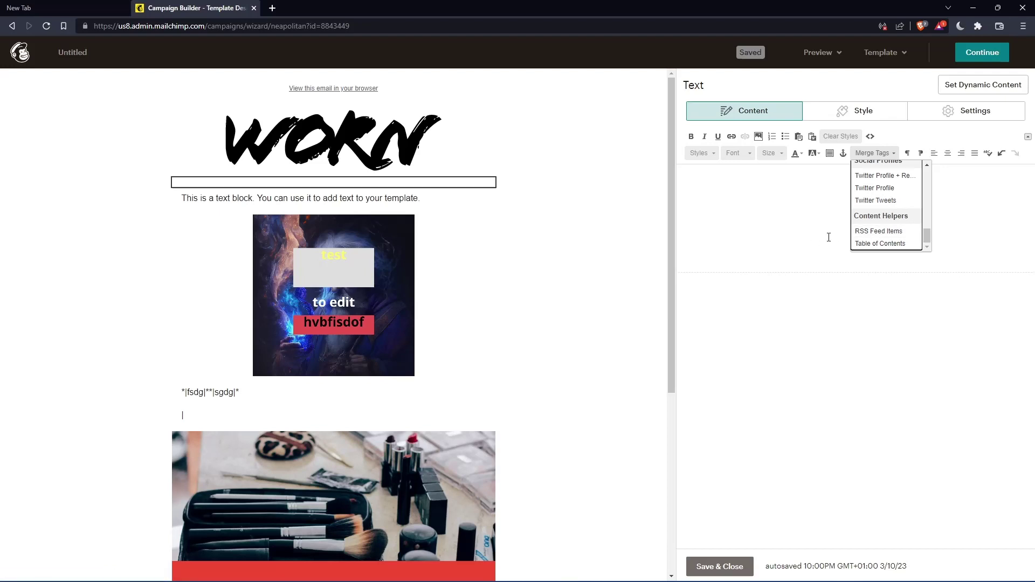
left_click(894, 243)
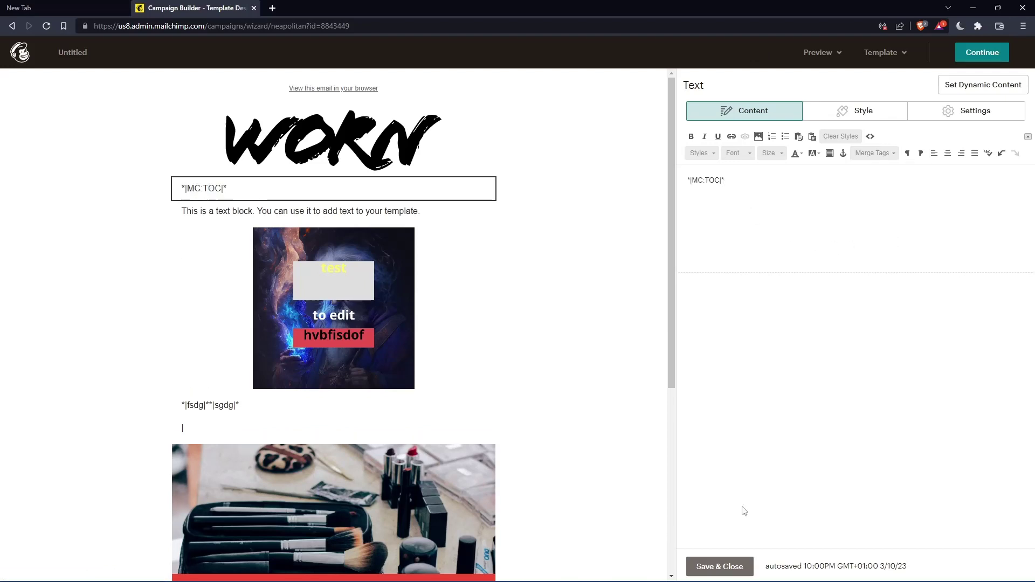
Save and close the text block, then keep editing past the placeholder warning
left_click(719, 566)
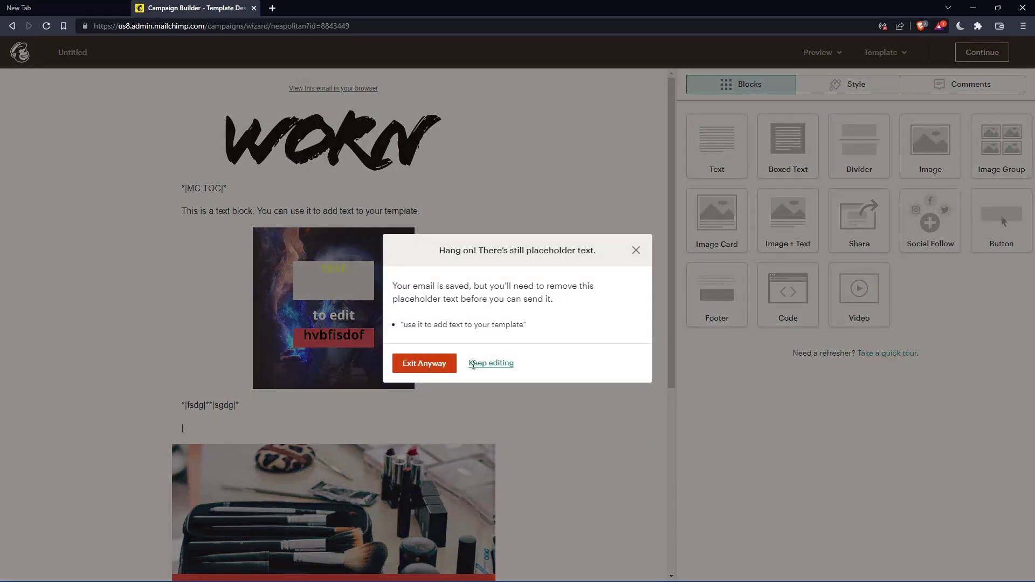
left_click(474, 364)
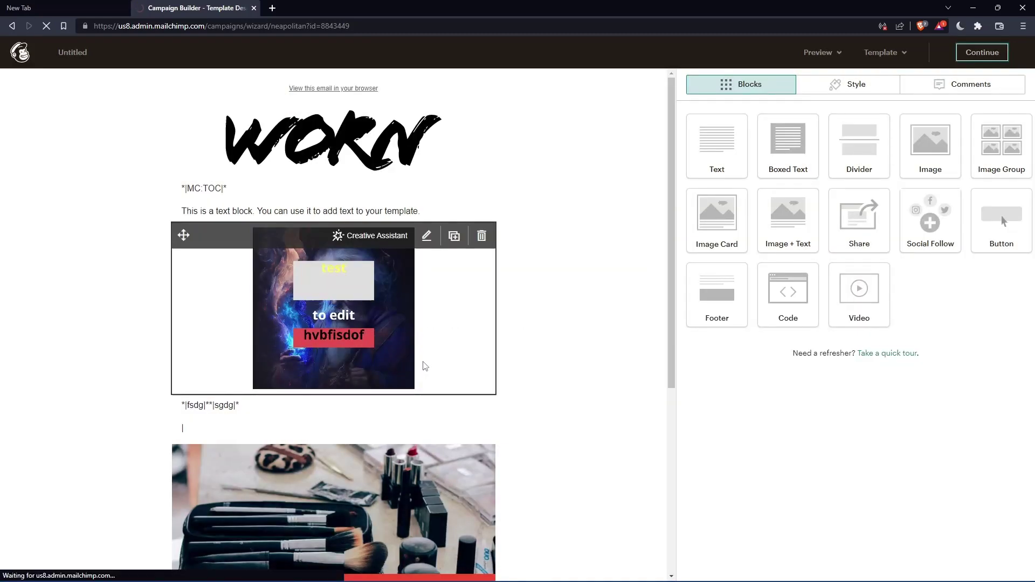